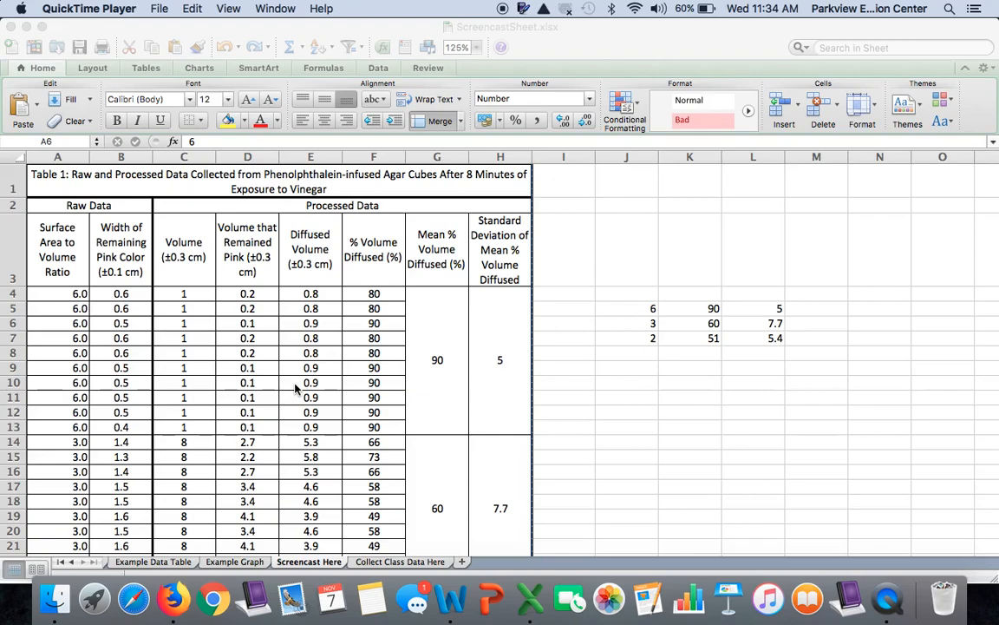
Step: Center the surface area to volume ratio values in cells A4 to A33
left_click(62, 276)
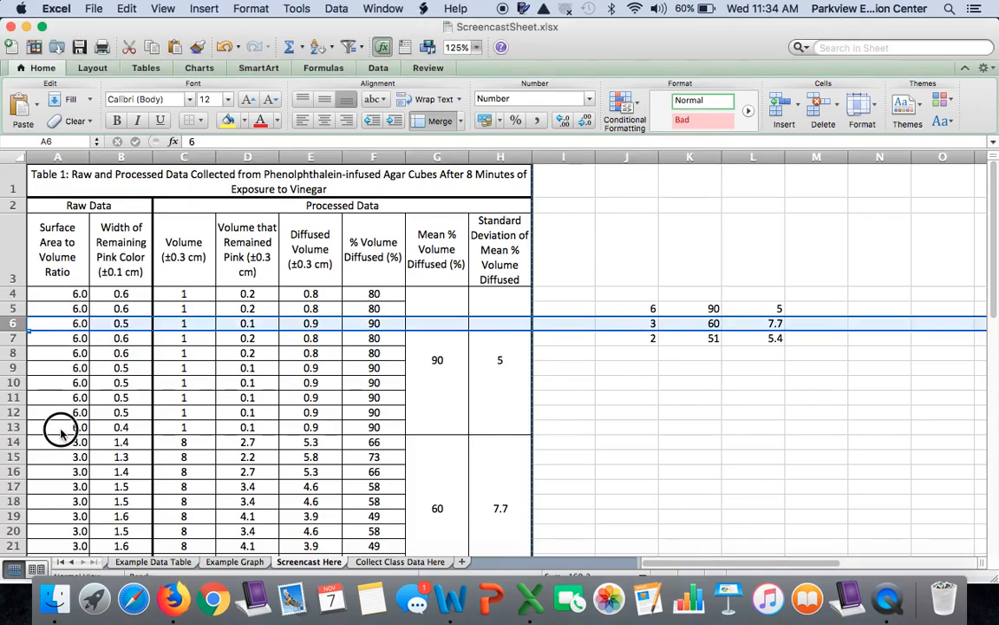
left_click_drag(50, 293, 74, 521)
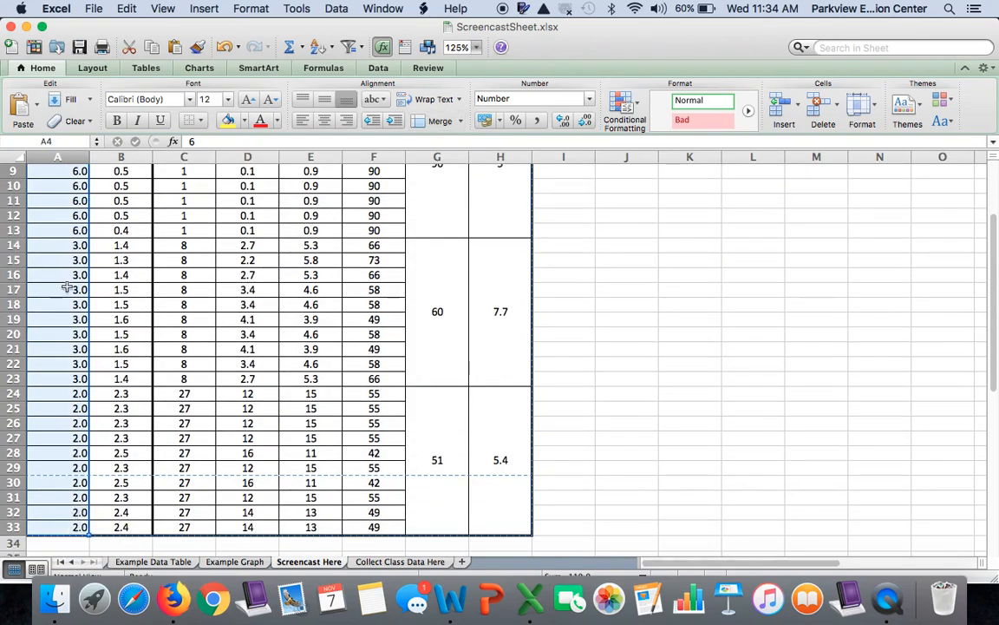
left_click(329, 126)
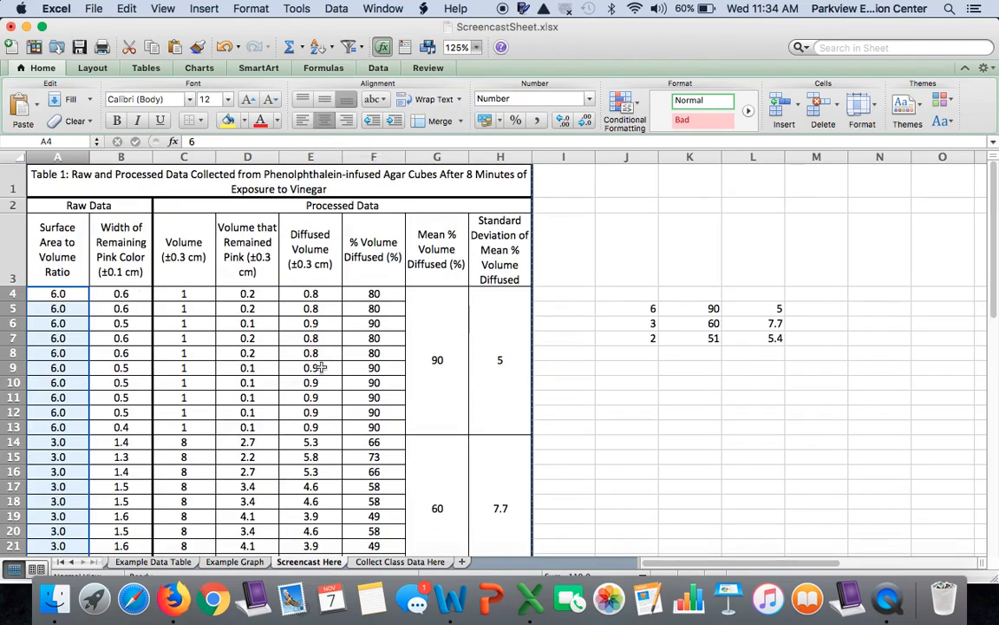
Step: Make the table title and the Raw Data and Processed Data headings in rows 1 and 2 bold
left_click(355, 205)
left_click_drag(355, 205, 133, 186)
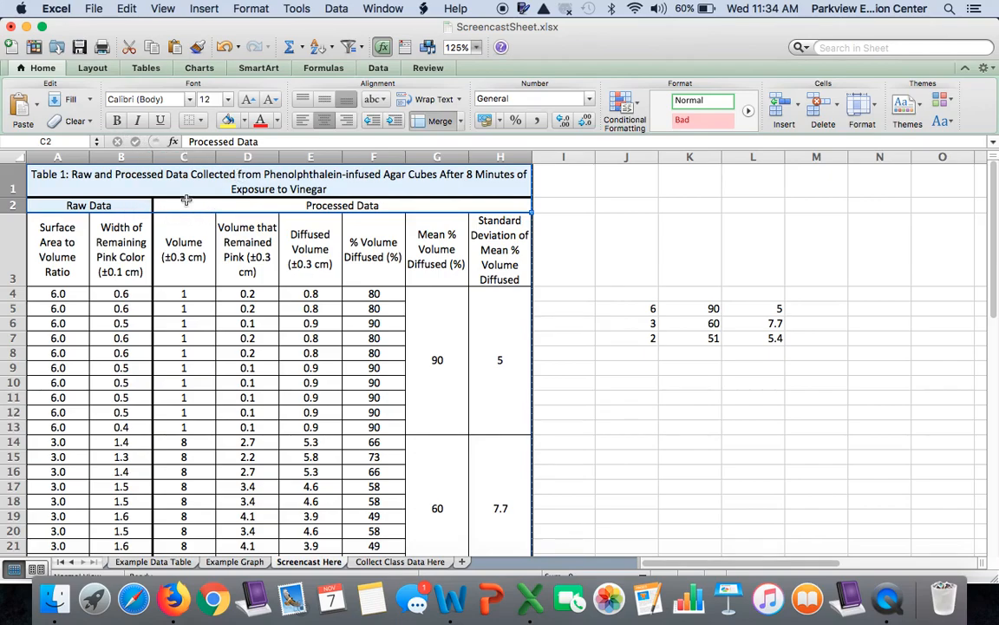
left_click(116, 120)
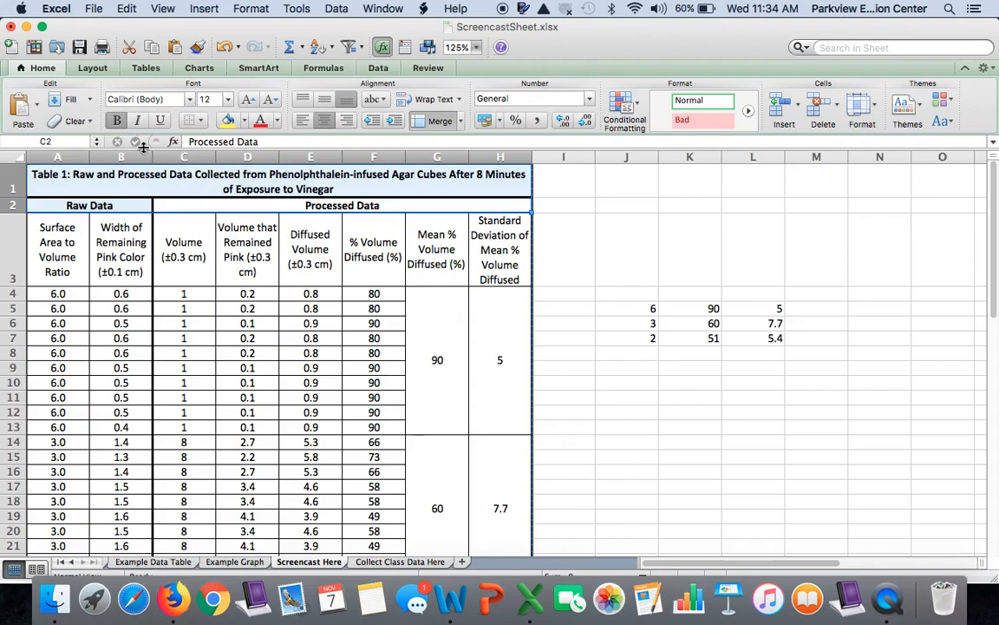
left_click(248, 241)
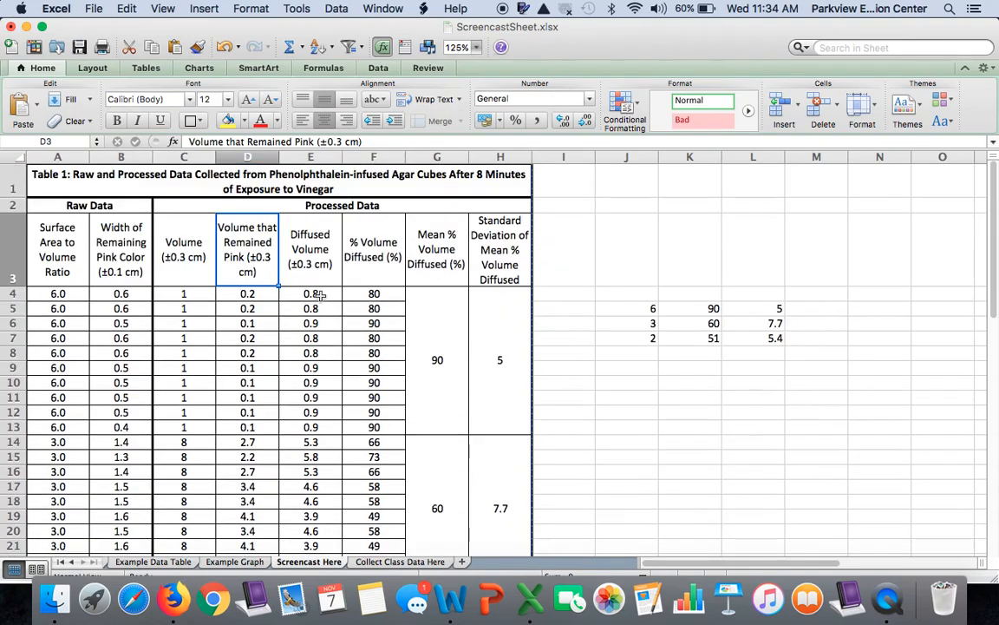
Step: Review the whole table from the title down to row 33, including where the page break falls
scroll(320, 295, "down", 5)
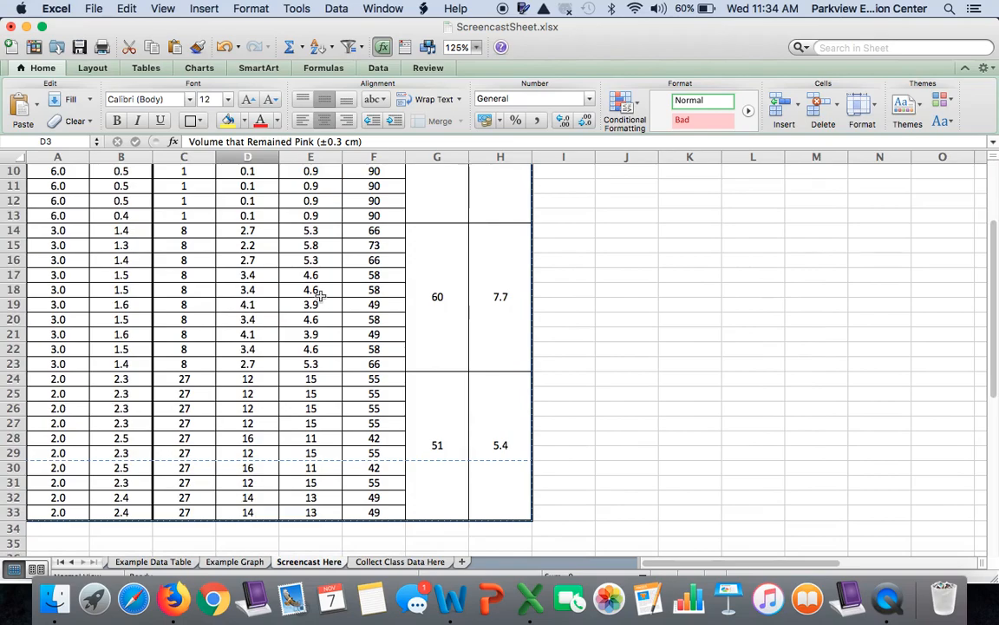
scroll(320, 295, "up", 5)
scroll(320, 295, "down", 5)
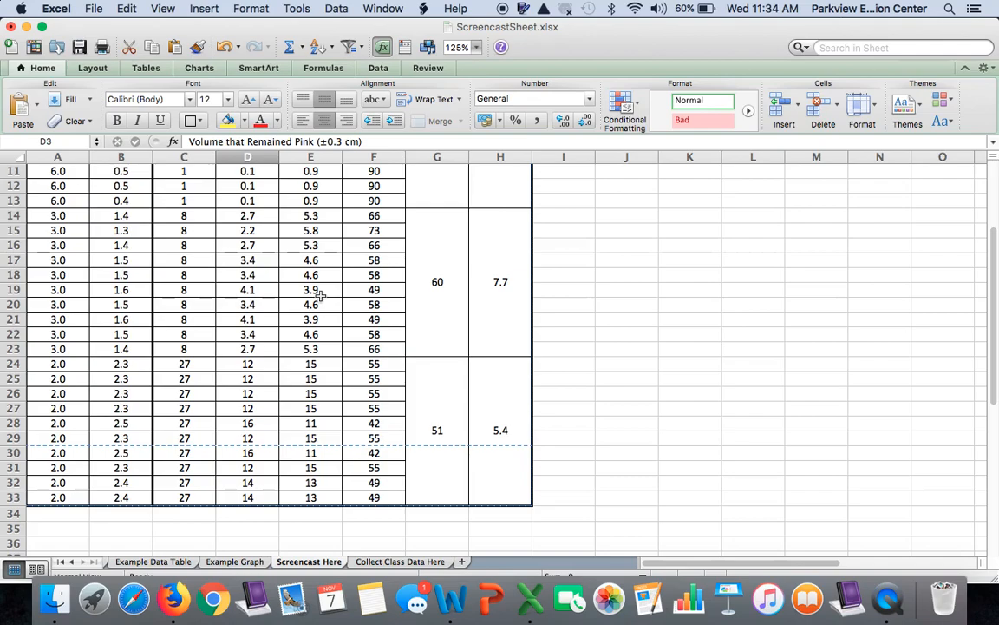
scroll(394, 301, "up", 5)
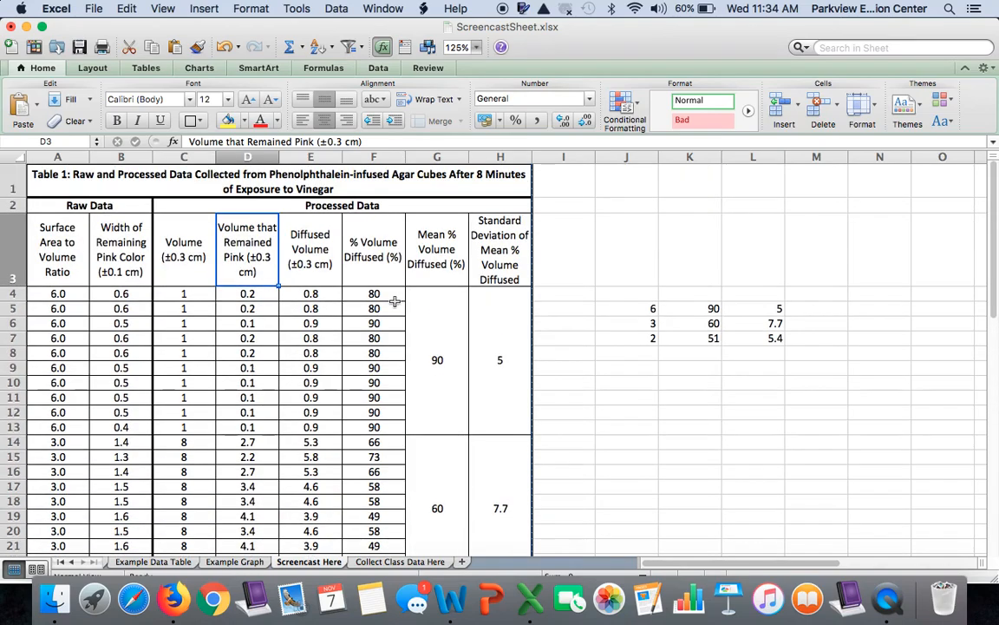
scroll(395, 301, "down", 3)
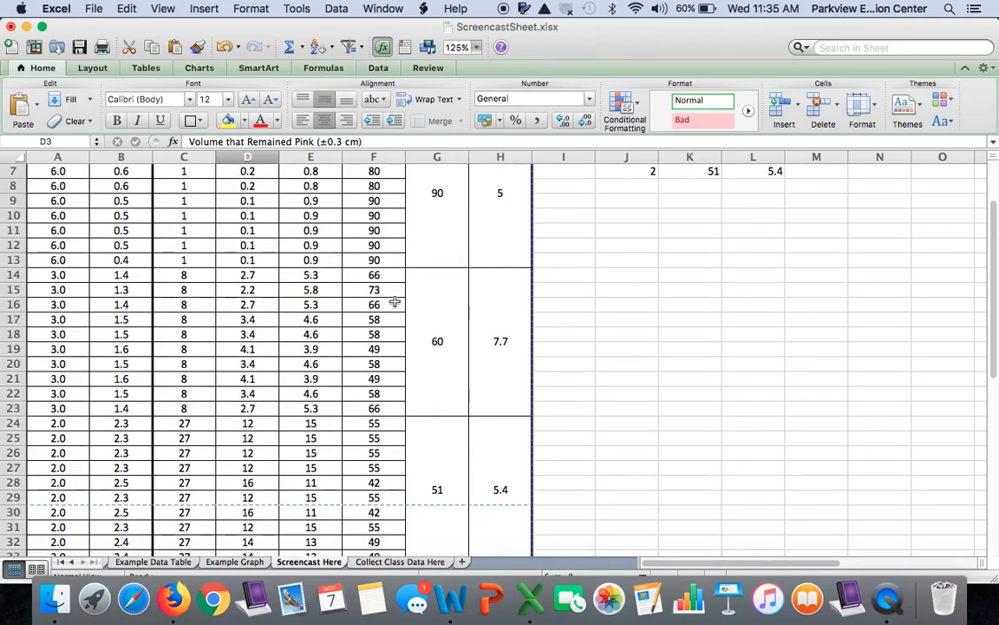
scroll(395, 301, "down", 2)
scroll(395, 301, "up", 5)
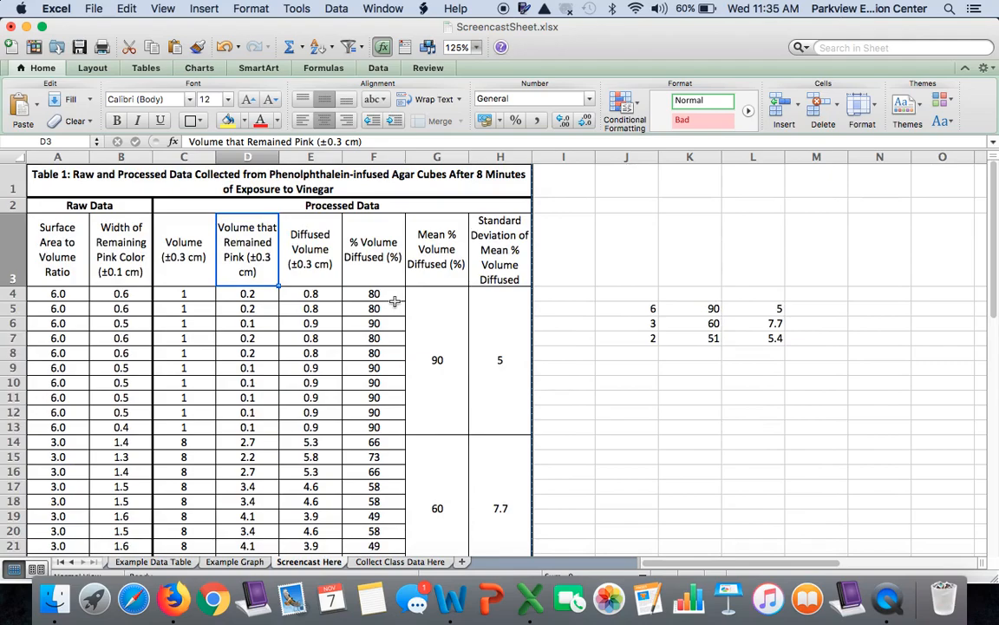
Step: Set the row height of data rows 4 to 33 to .46, and deselect the rows
left_click(13, 293)
left_click_drag(12, 293, 10, 392)
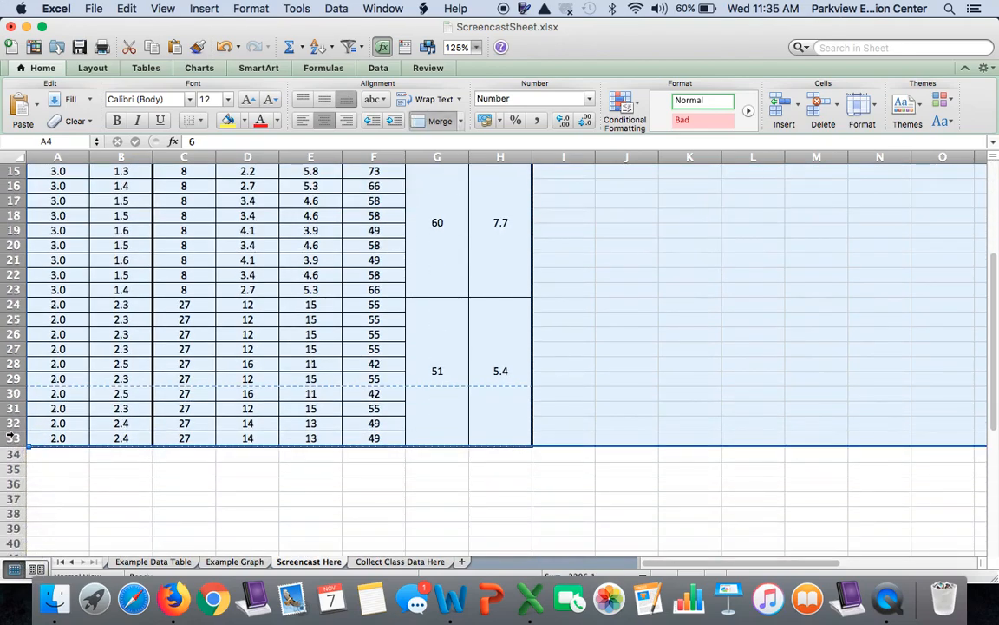
scroll(96, 345, "up", 5)
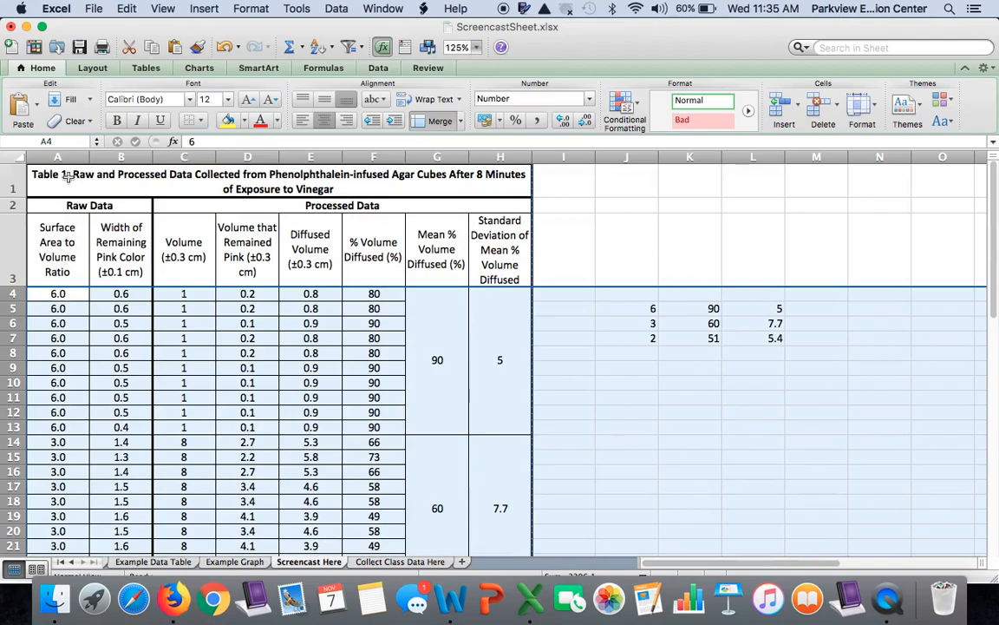
scroll(74, 332, "down", 5)
scroll(74, 332, "down", 1)
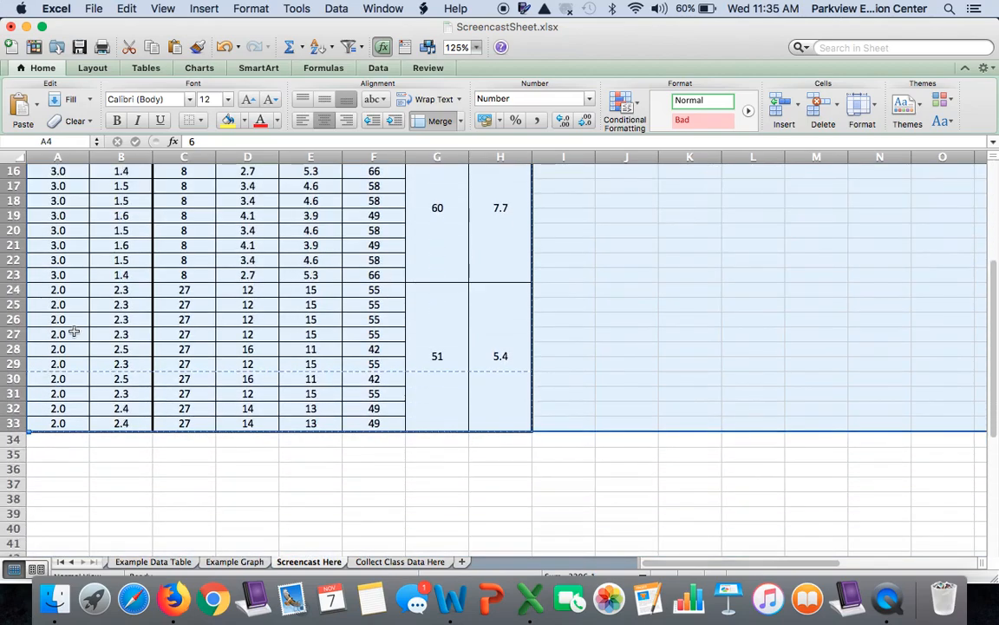
scroll(74, 331, "up", 4)
right_click(75, 331)
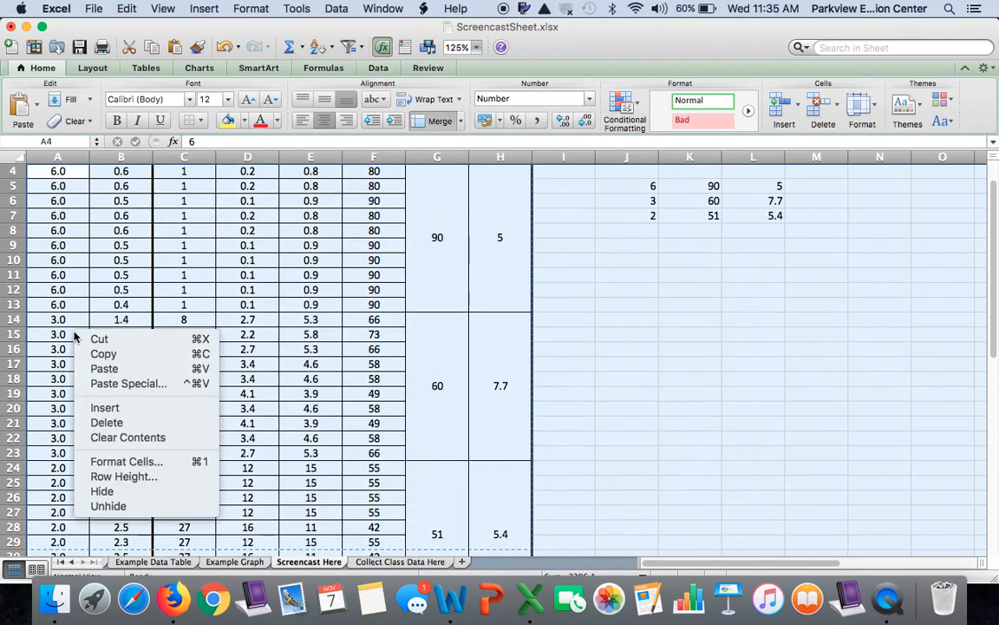
left_click(122, 476)
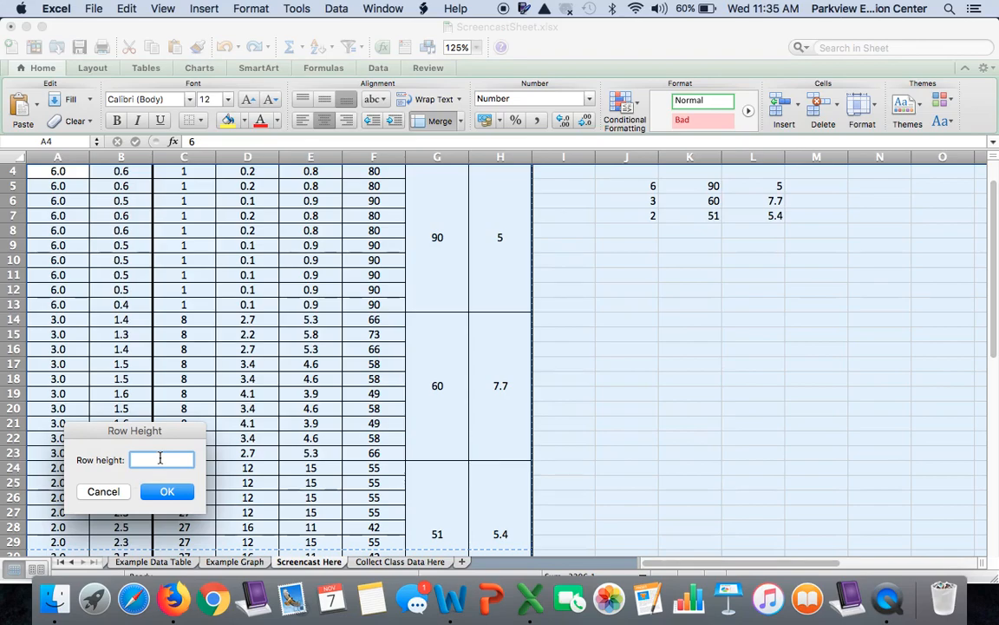
type(".46")
left_click(168, 492)
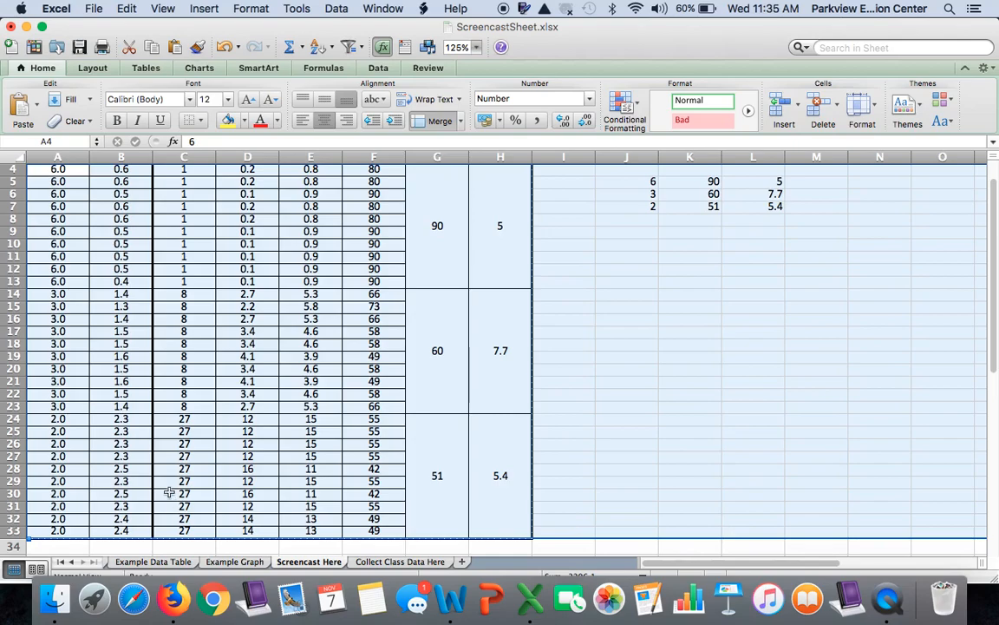
scroll(165, 486, "down", 2)
left_click(178, 510)
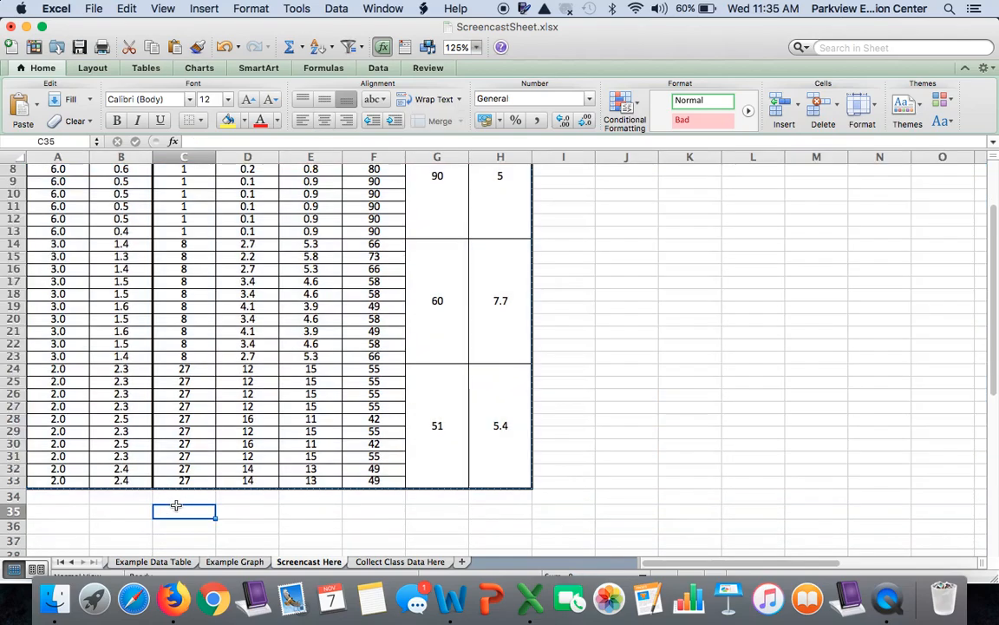
scroll(280, 464, "up", 3)
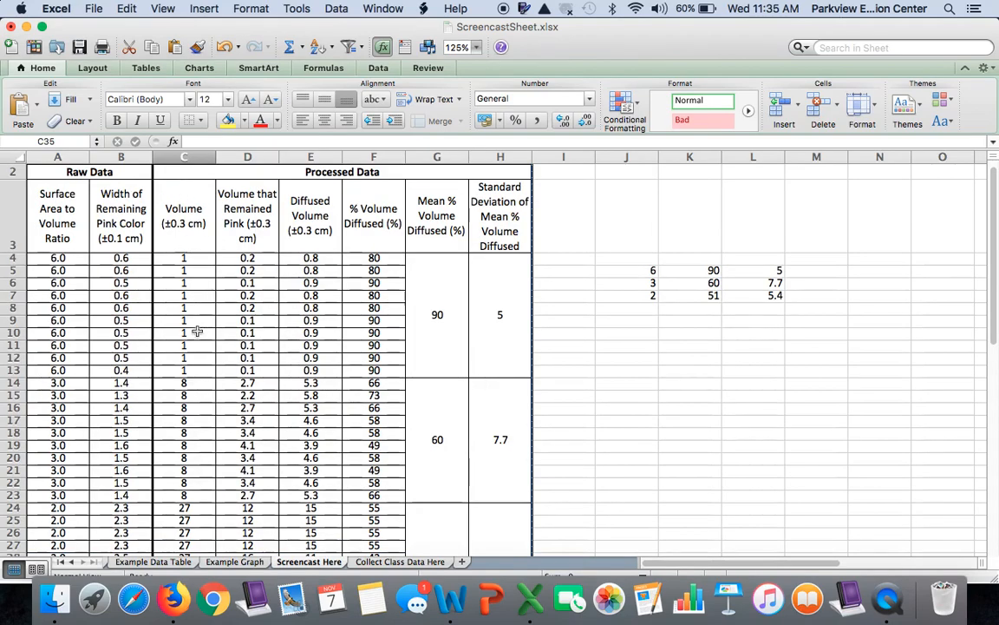
scroll(293, 382, "up", 1)
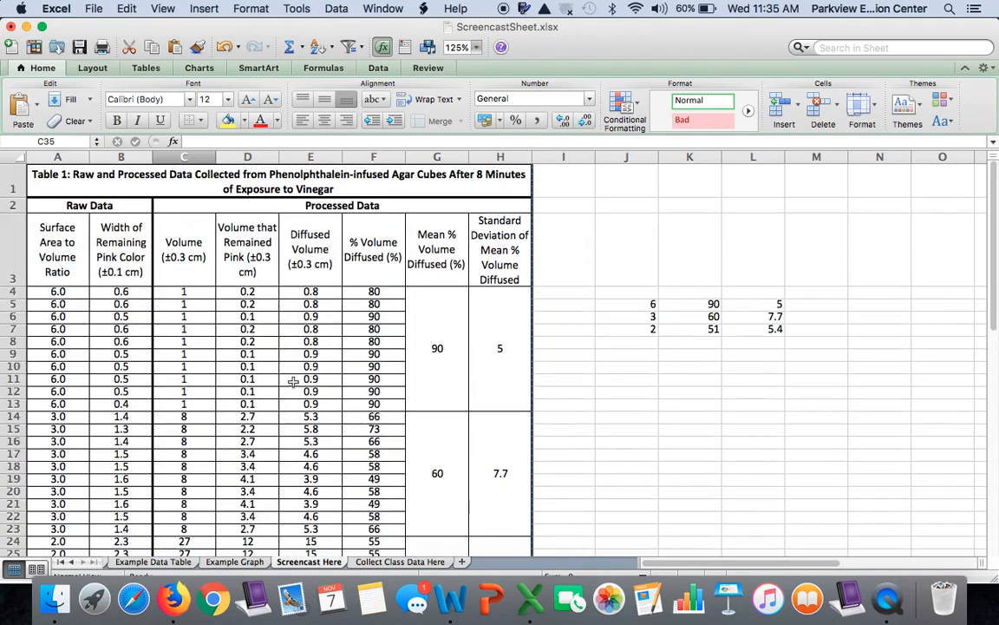
Step: Change the sheet's page orientation to Portrait in the page setup
left_click(90, 9)
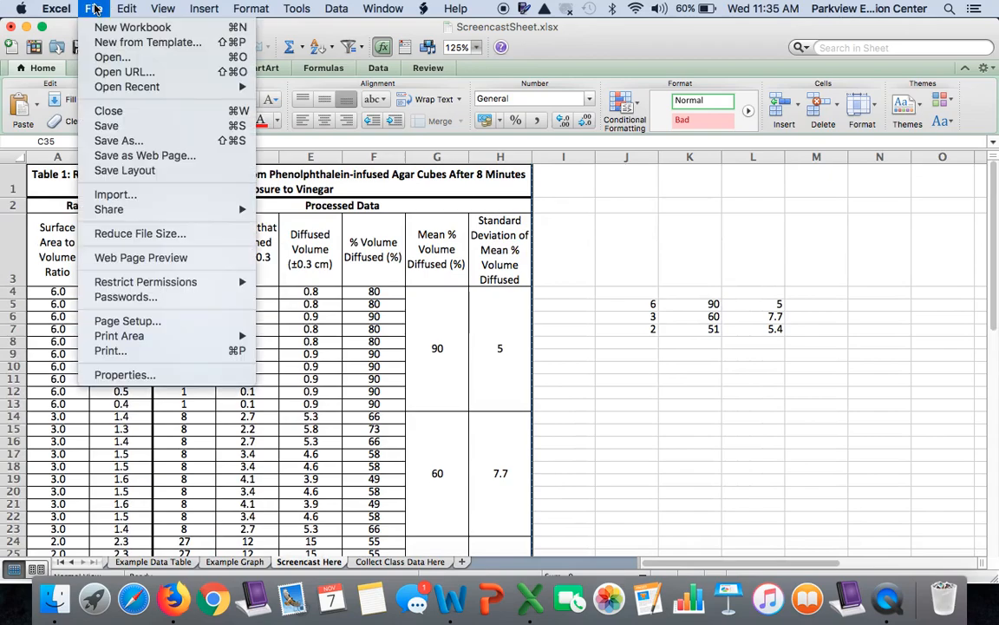
left_click(128, 321)
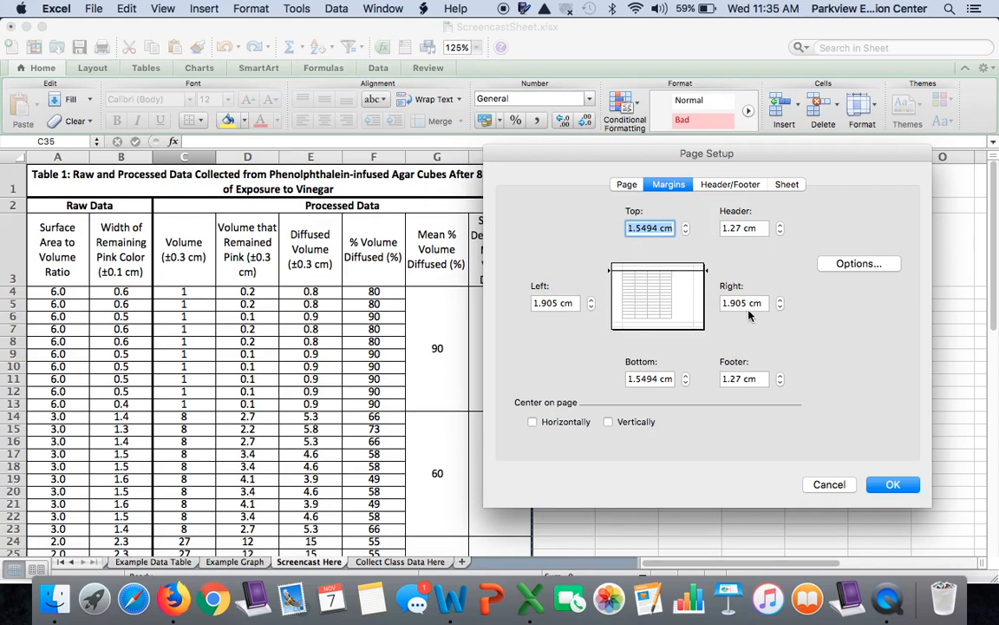
left_click(626, 184)
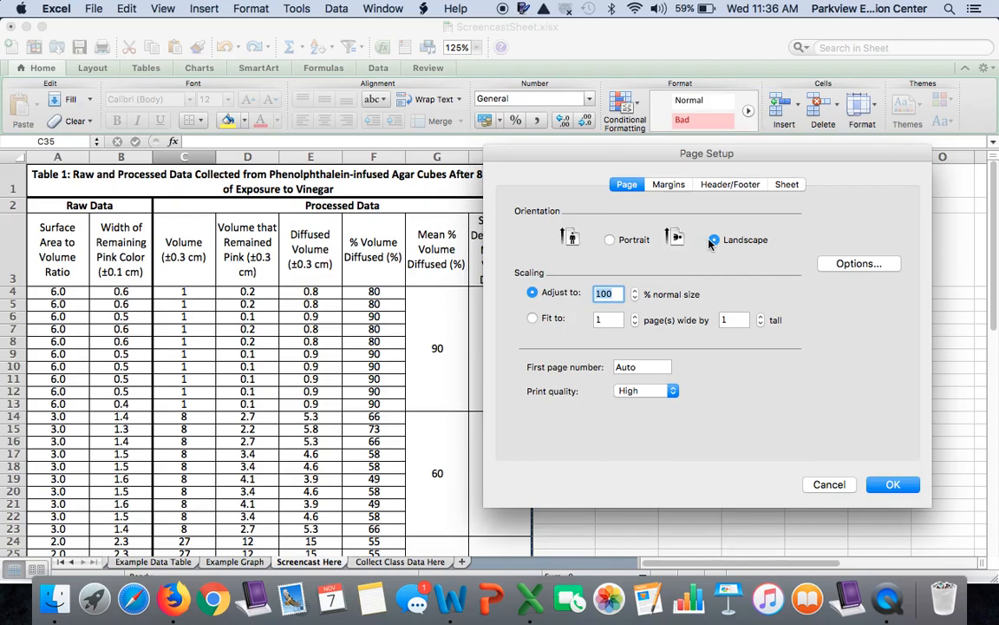
left_click(610, 241)
left_click(893, 484)
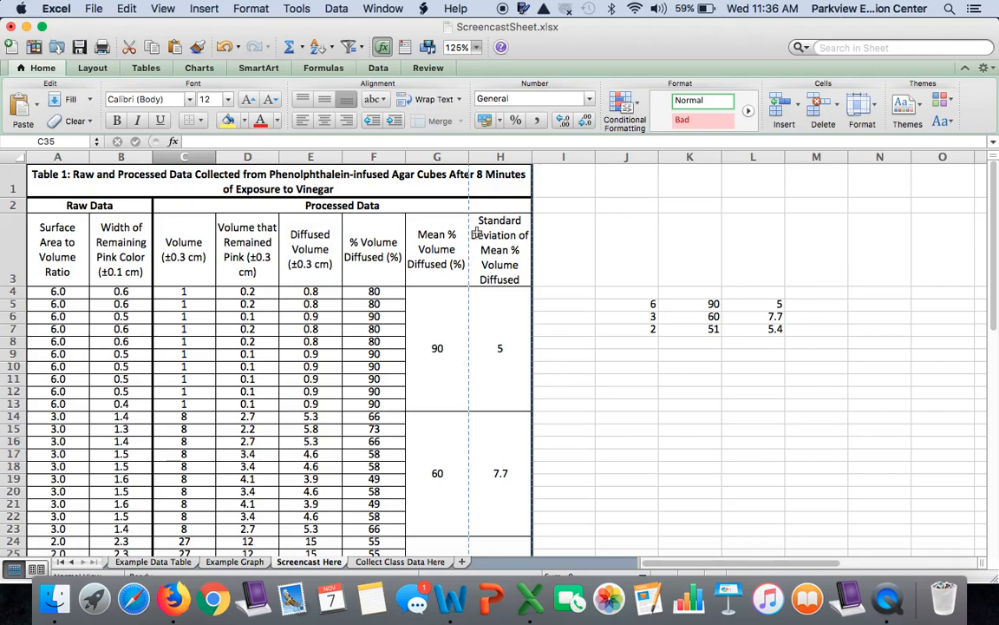
Step: Check the print preview of the portrait sheet page by page, and close it without printing
left_click(103, 9)
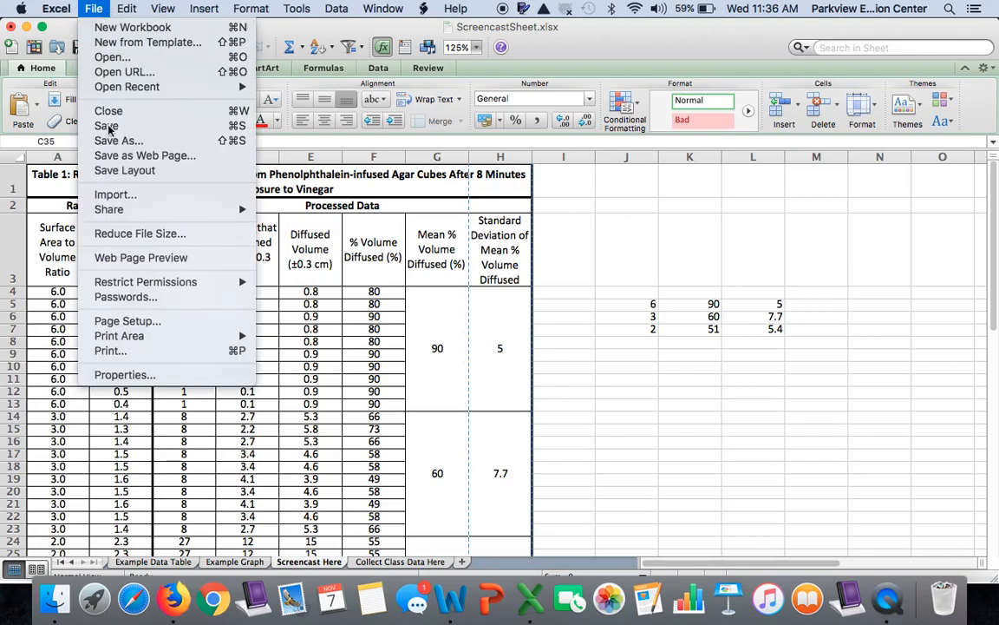
left_click(134, 352)
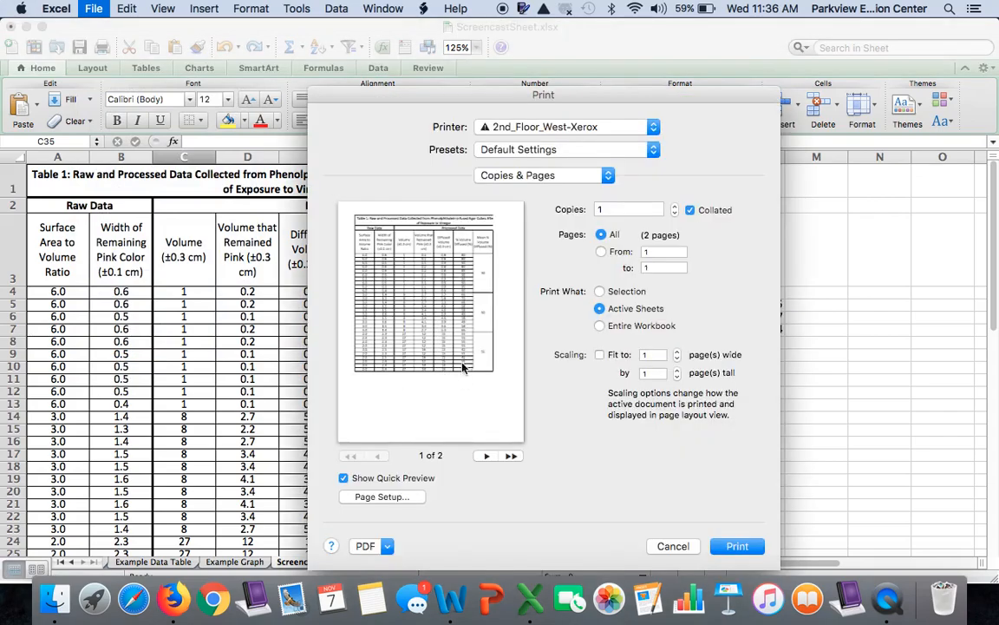
left_click(488, 458)
left_click(375, 457)
left_click(677, 545)
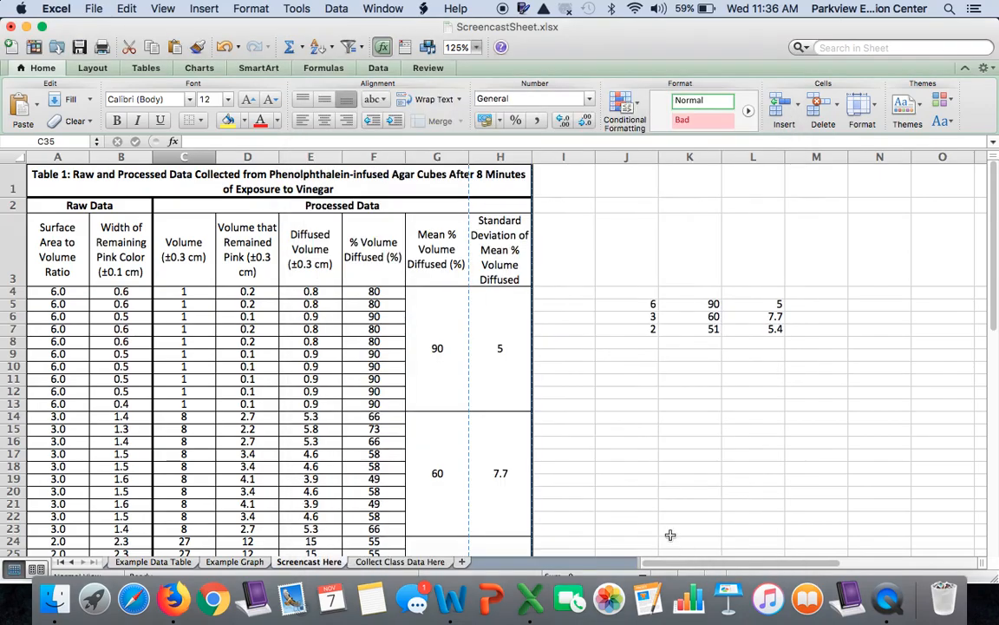
Step: Set the sheet's page orientation to Landscape and check the page breaks around the table
left_click(98, 8)
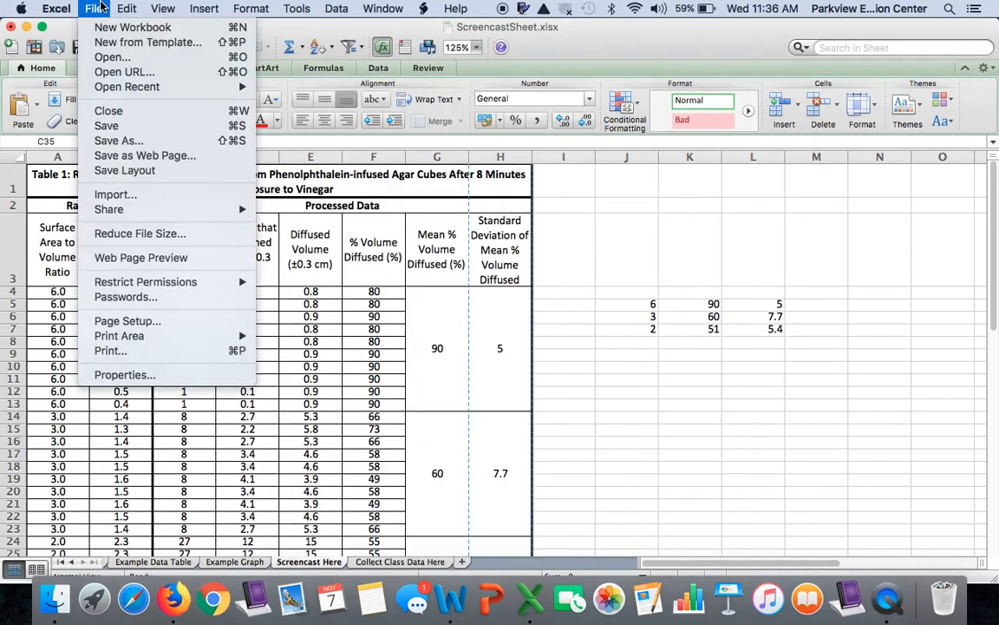
left_click(158, 321)
left_click(725, 242)
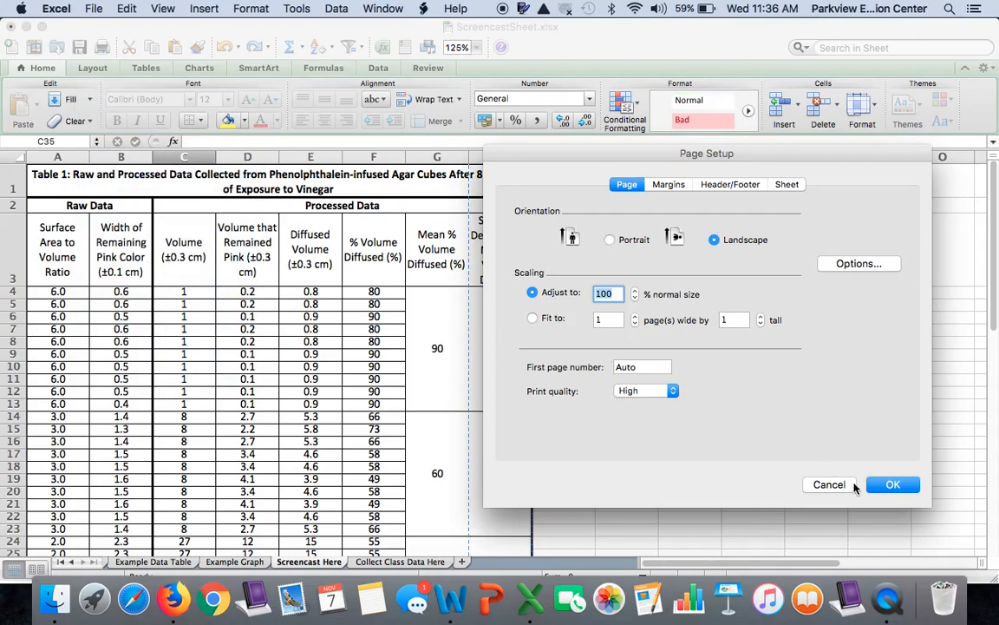
left_click(891, 487)
scroll(417, 413, "down", 6)
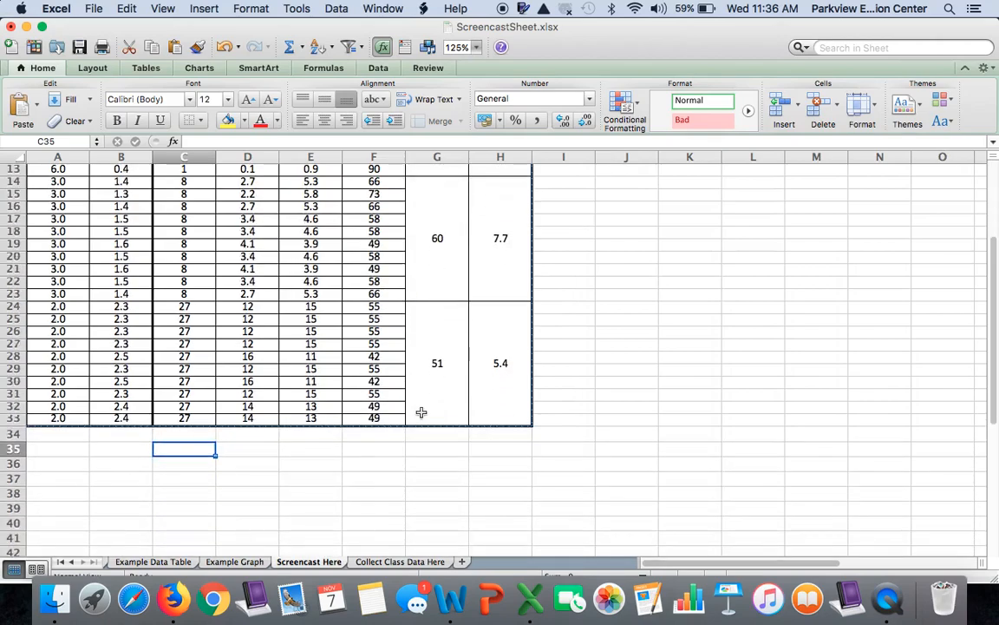
scroll(392, 359, "up", 6)
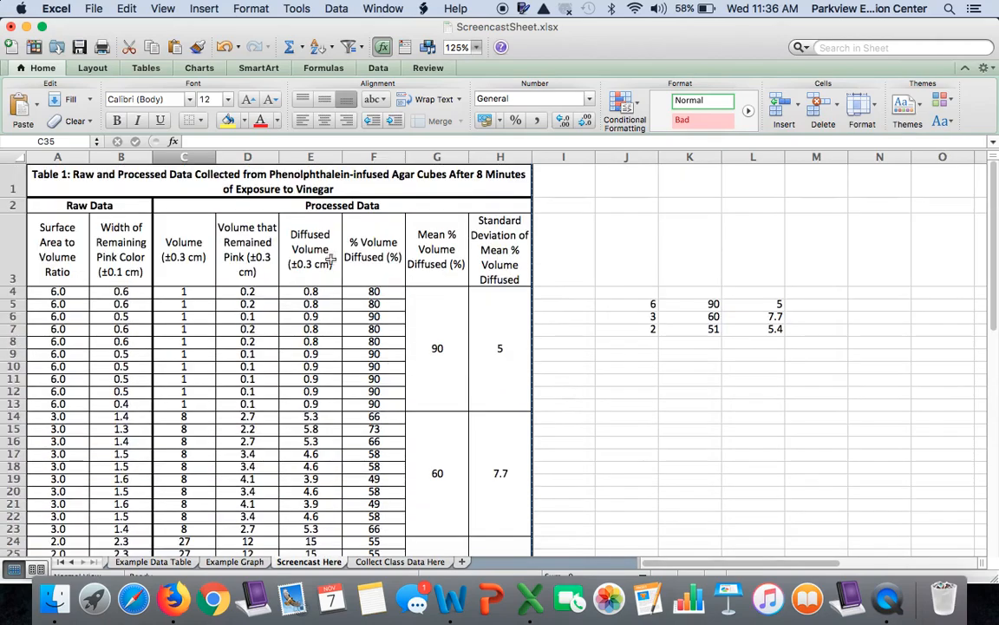
Step: Check the print preview of the landscape sheet, close it without printing and look over the table
left_click(90, 8)
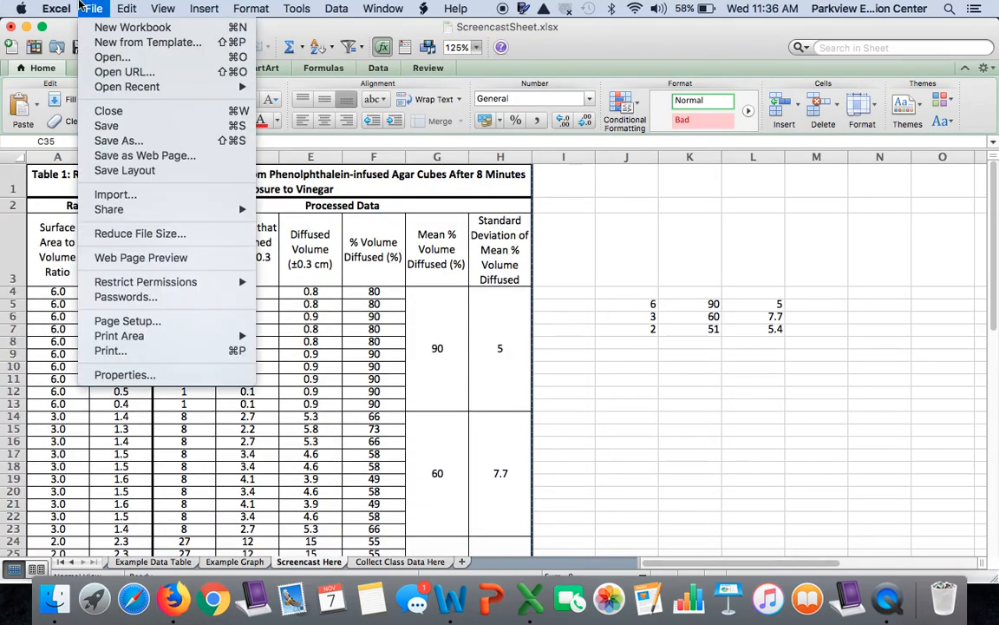
left_click(134, 352)
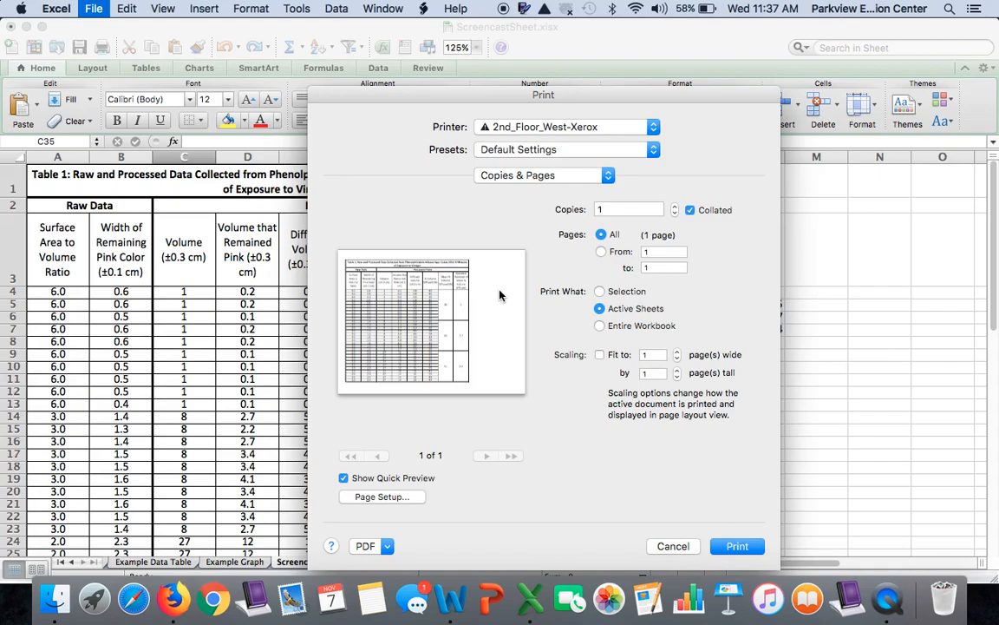
left_click(673, 546)
scroll(490, 455, "down", 3)
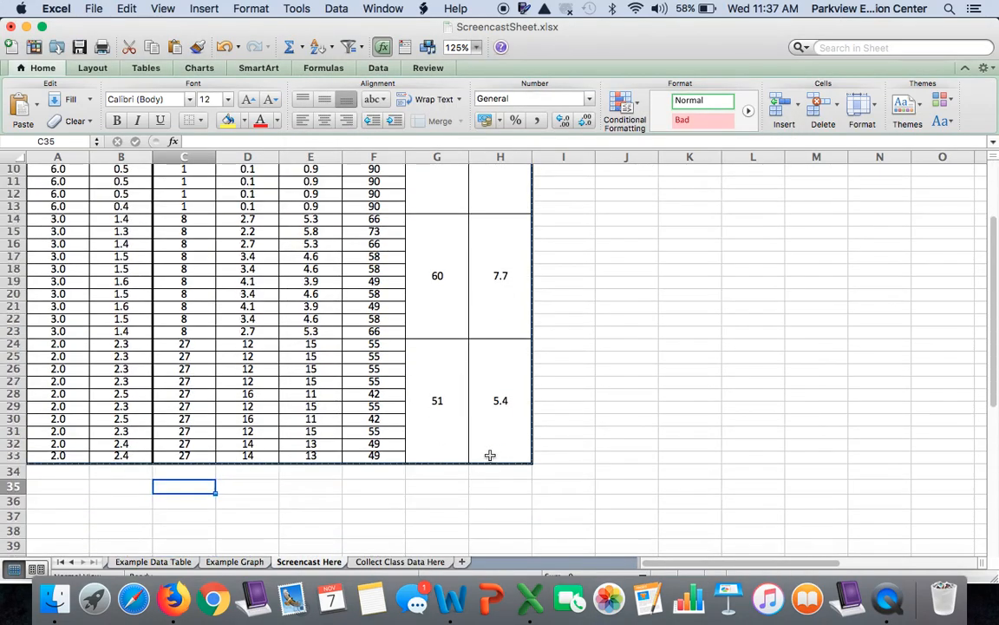
scroll(490, 456, "up", 3)
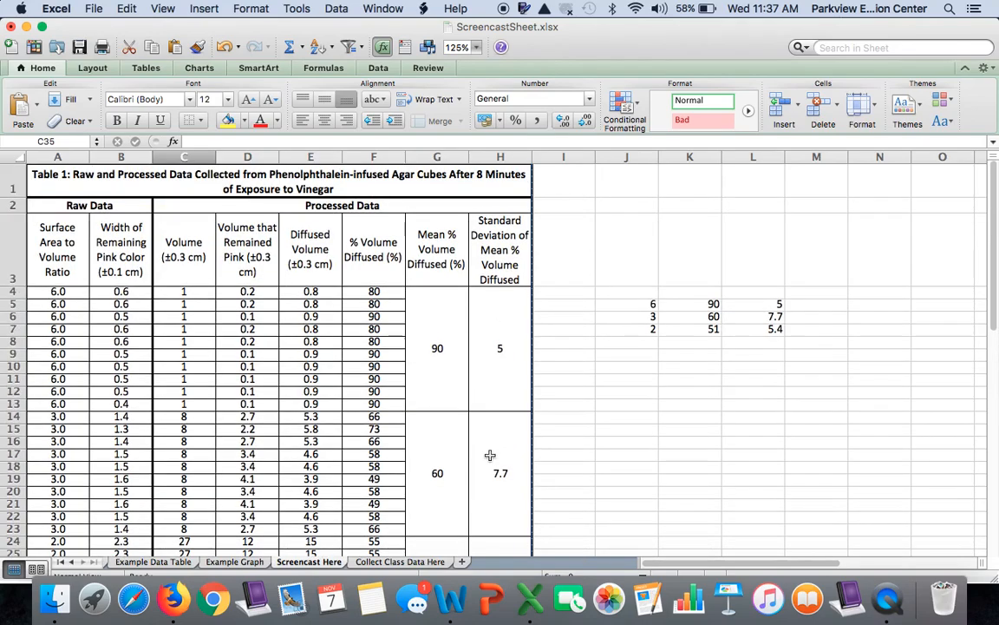
Step: Insert a Marked Scatter chart from the ratio and mean % volume values in J5:K7, and delete its legend
scroll(490, 456, "down", 3)
scroll(490, 455, "up", 3)
left_click_drag(647, 305, 647, 328)
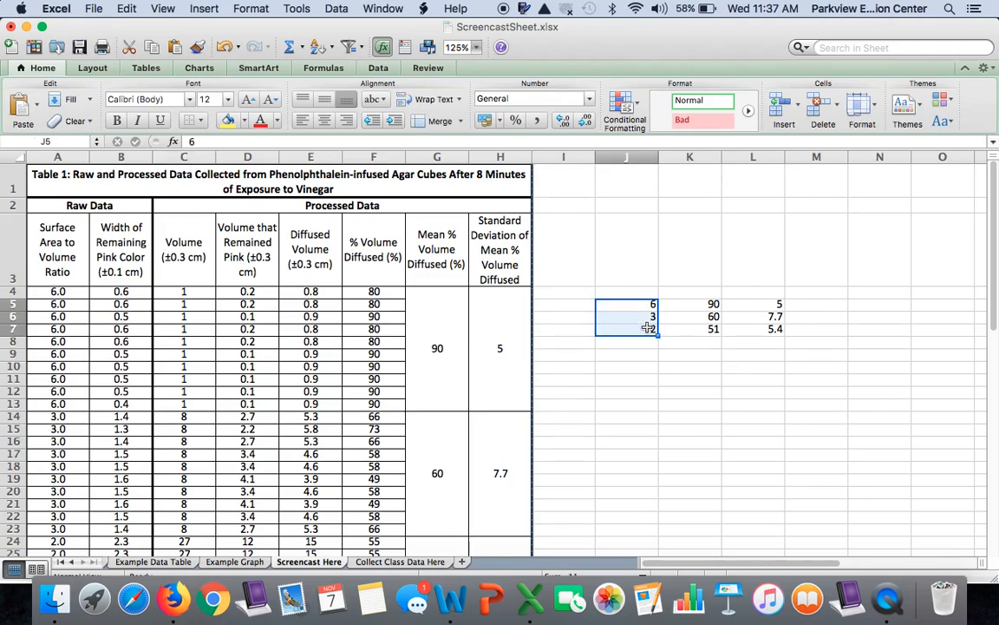
left_click_drag(690, 305, 691, 330)
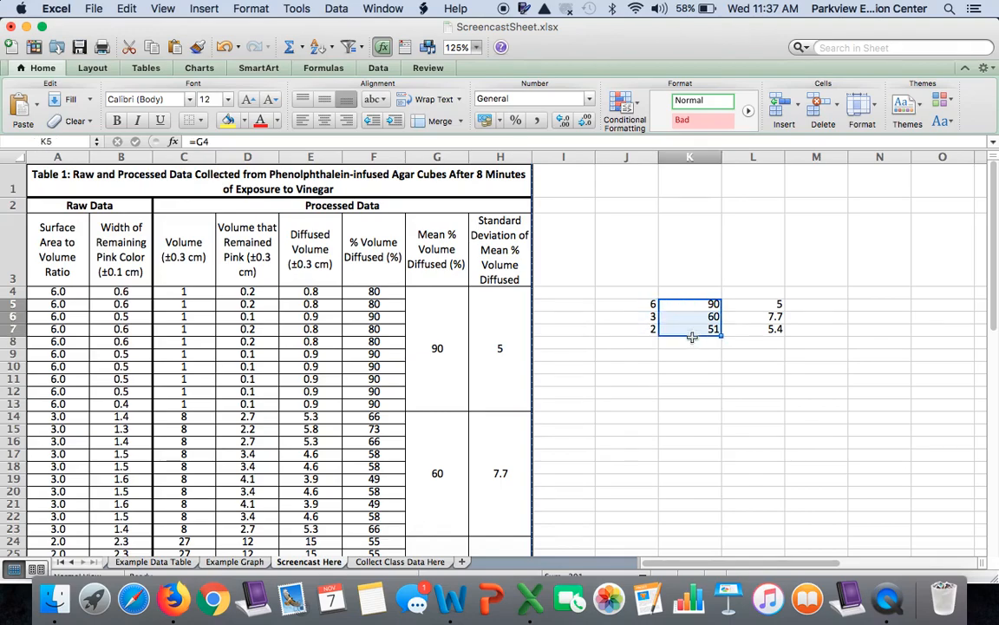
left_click(694, 353)
left_click(635, 305)
left_click_drag(635, 305, 699, 326)
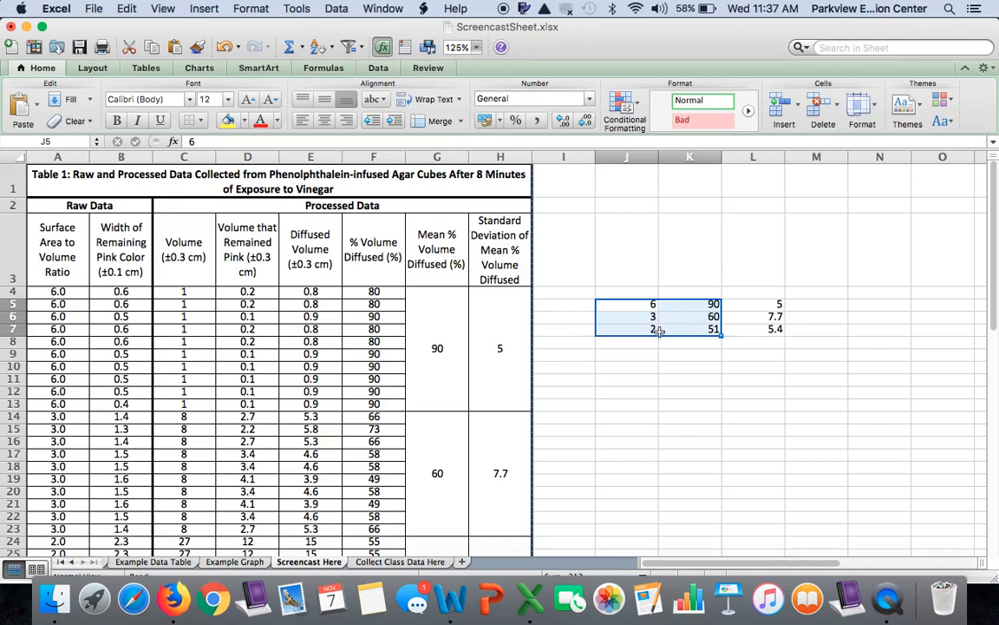
left_click(199, 69)
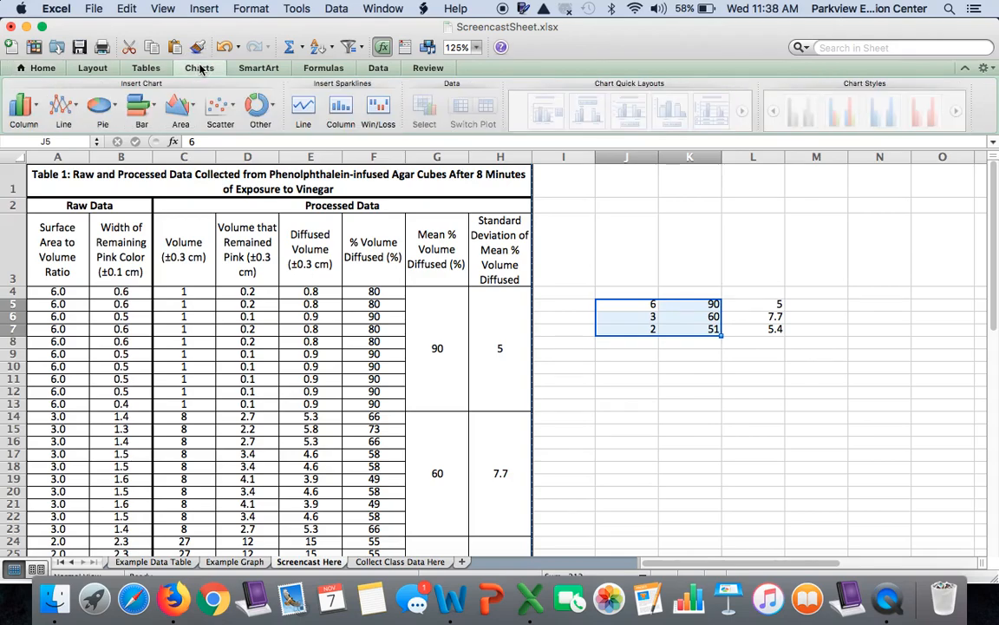
left_click(221, 104)
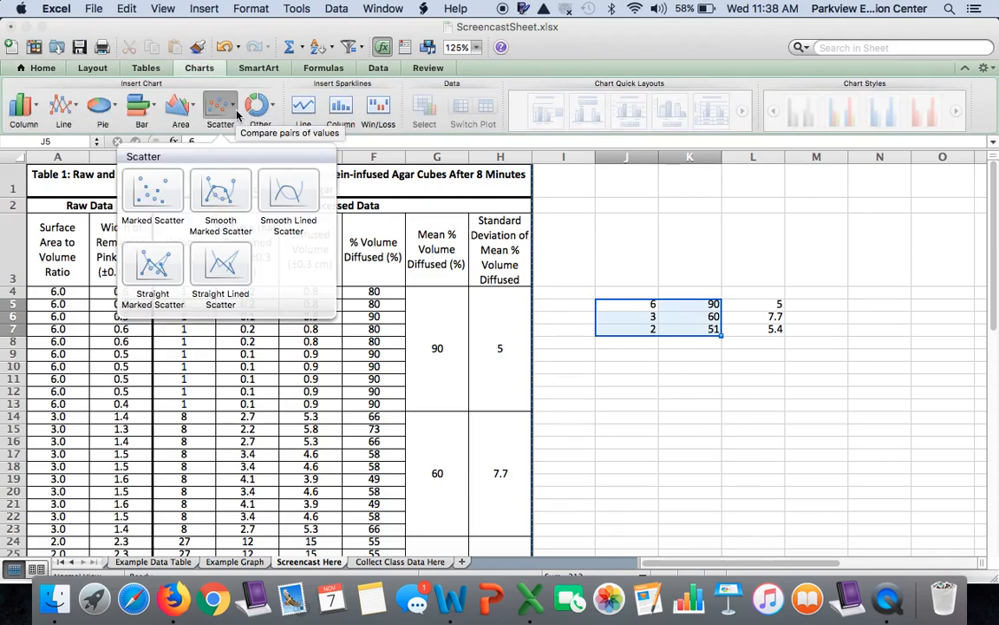
left_click(154, 193)
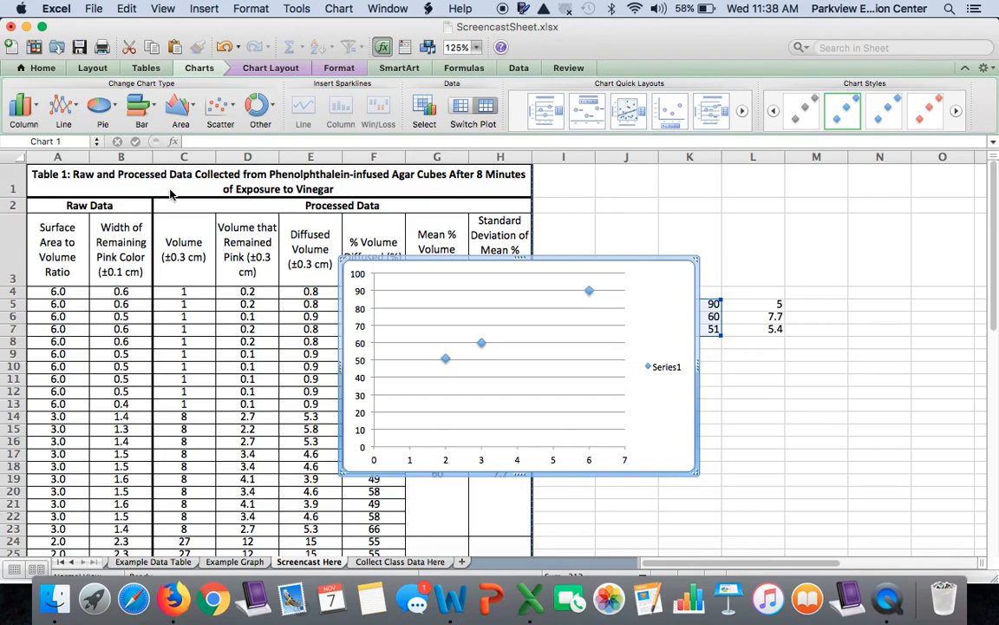
left_click(665, 373)
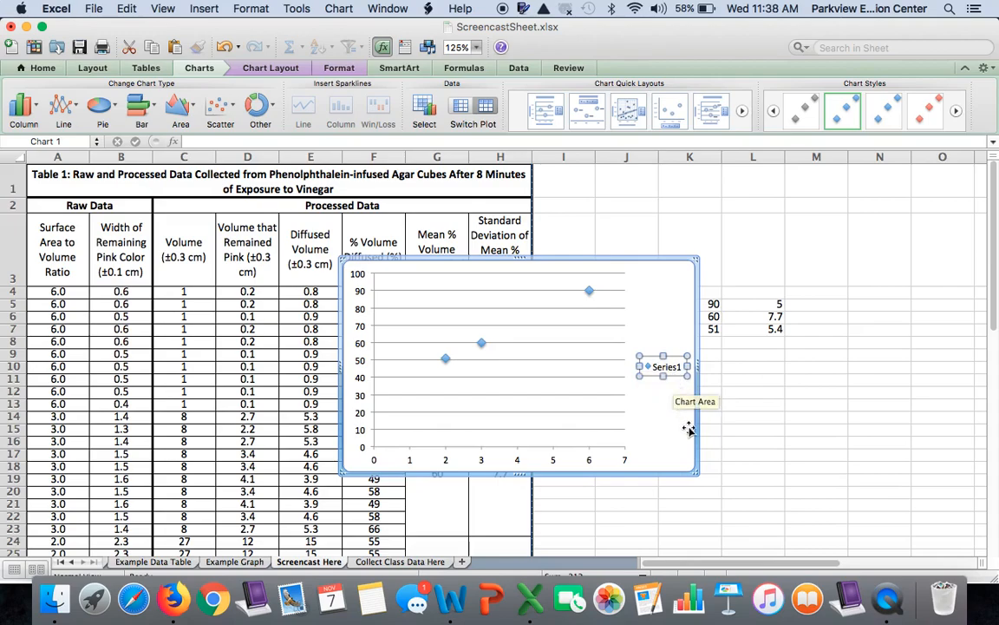
key("Delete")
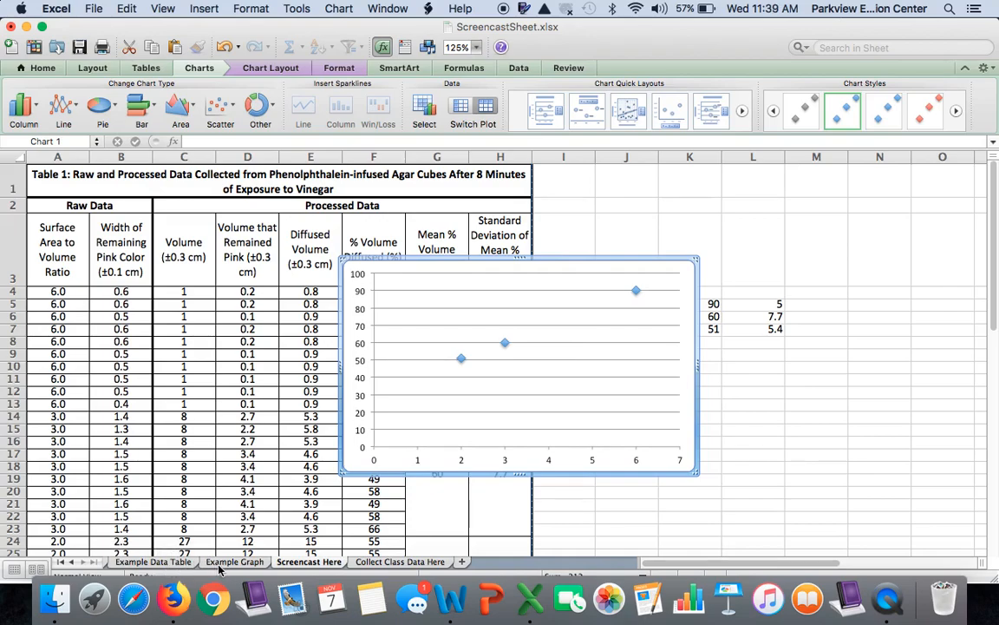
Step: Compare the finished chart on the Example Graph sheet with the new scatter chart on the Screencast Here sheet
left_click(383, 562)
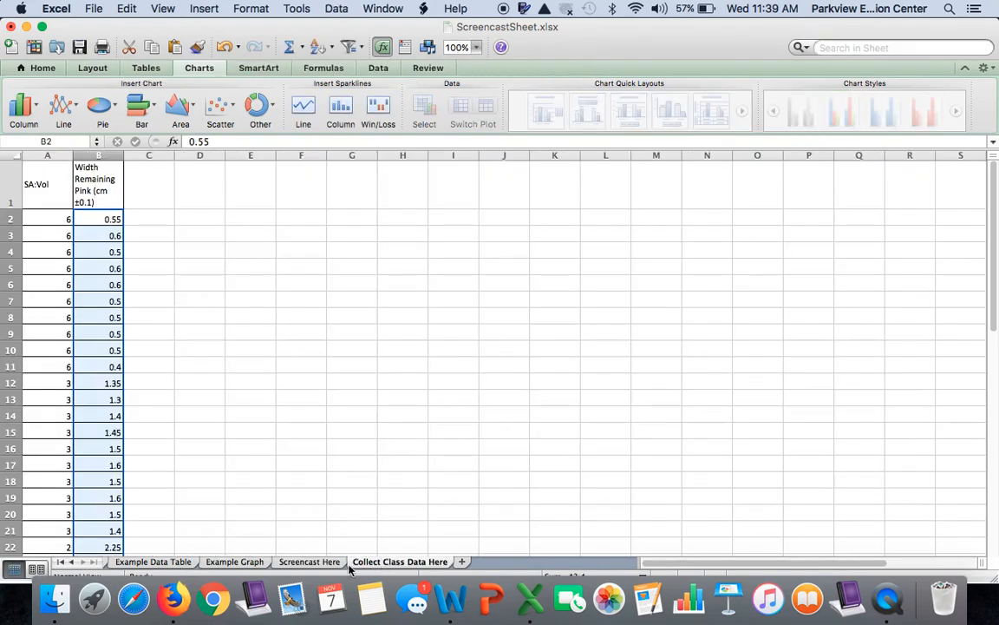
left_click(319, 562)
left_click(234, 562)
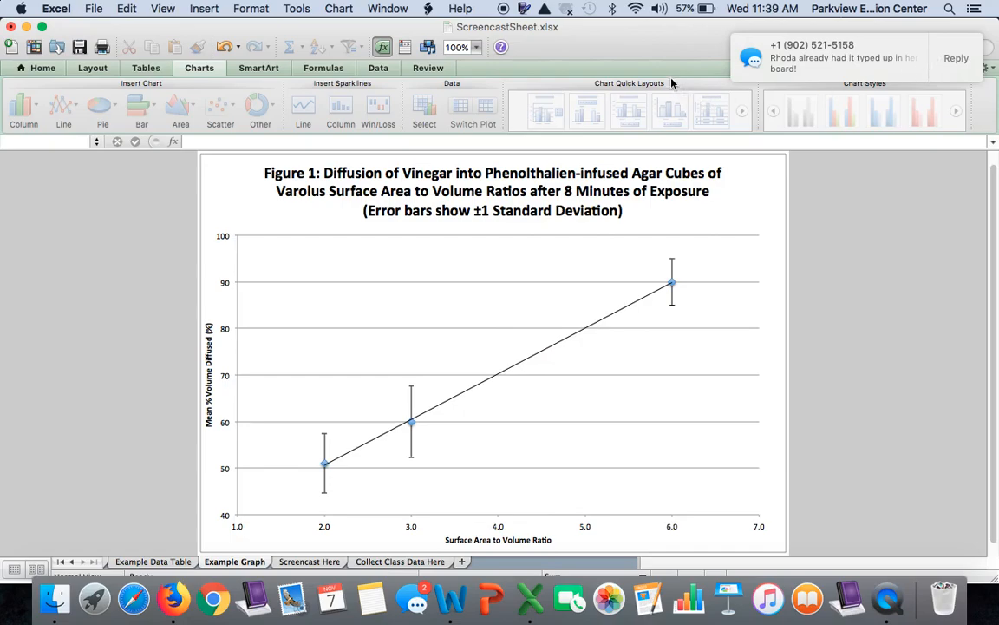
left_click(666, 50)
mouse_move(743, 54)
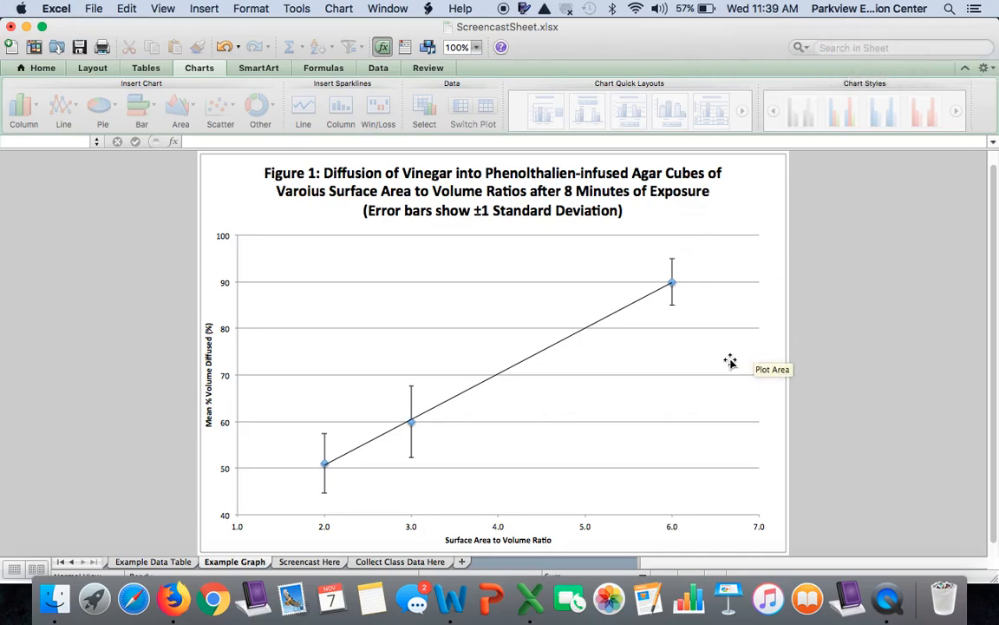
scroll(730, 361, "up", 1)
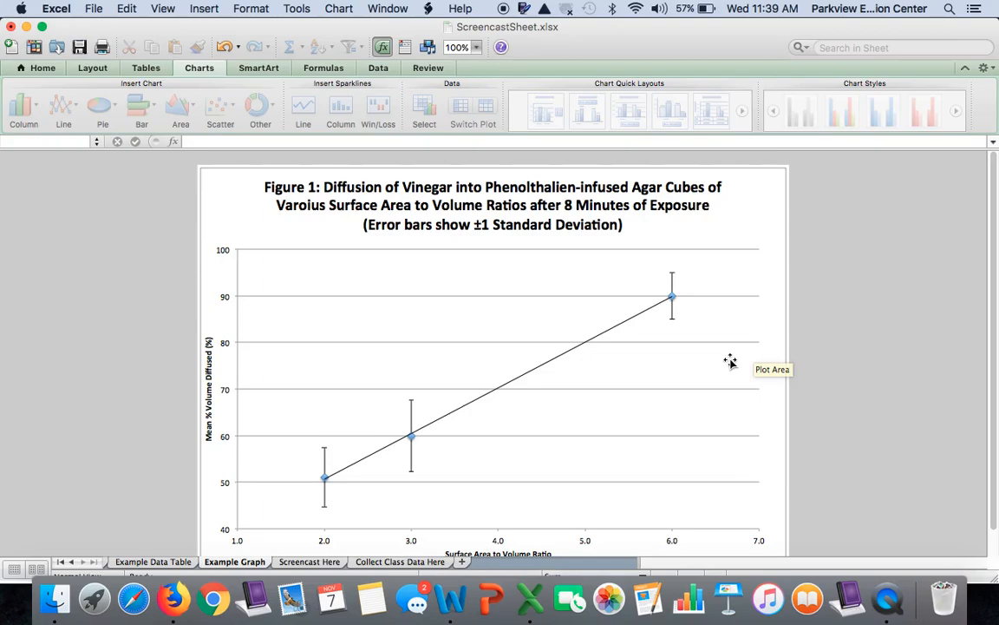
scroll(730, 361, "down", 2)
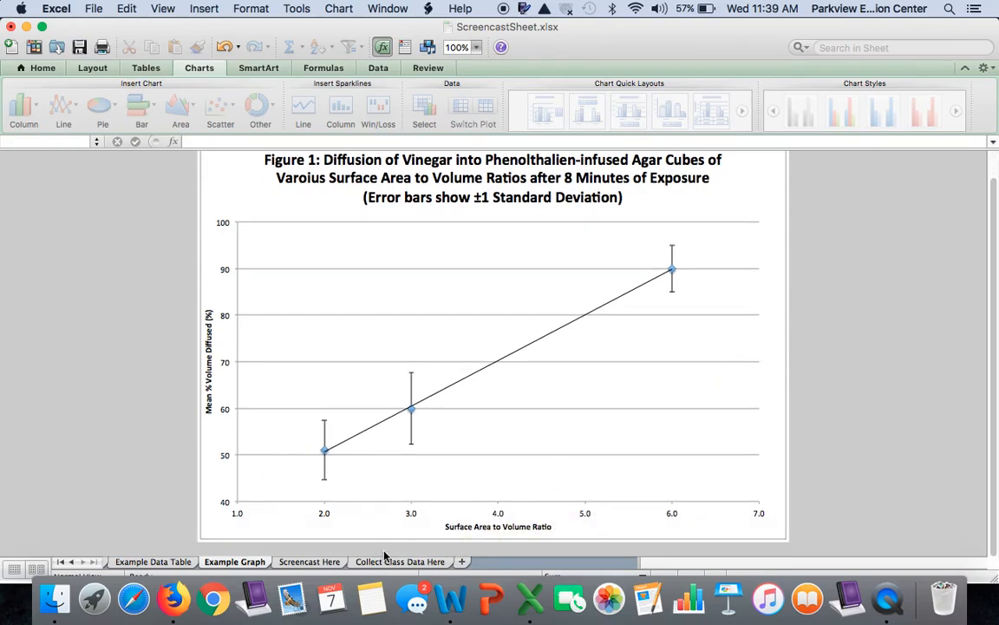
left_click(327, 563)
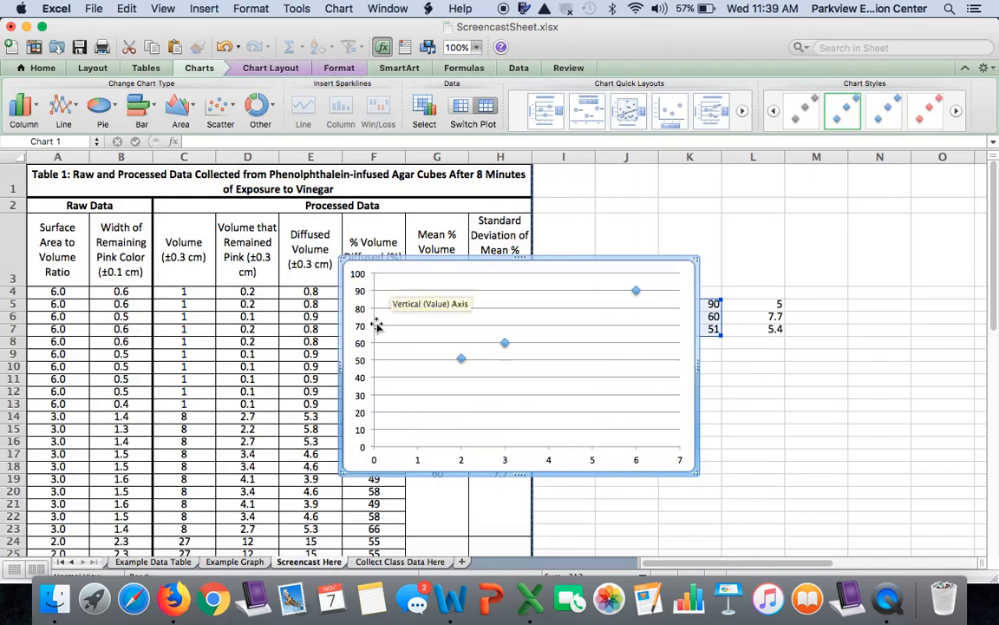
left_click(235, 561)
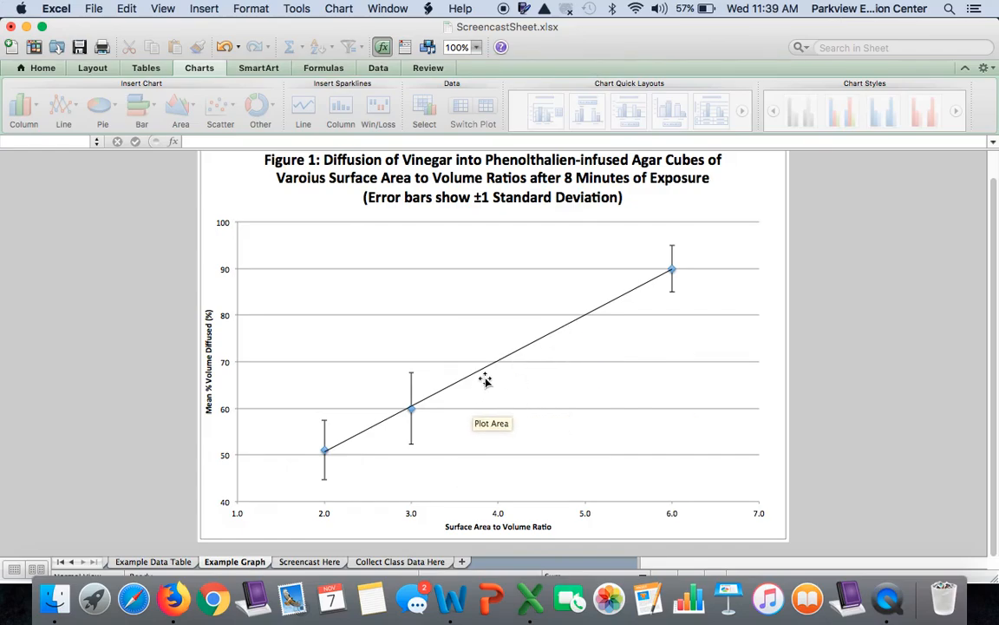
left_click(338, 563)
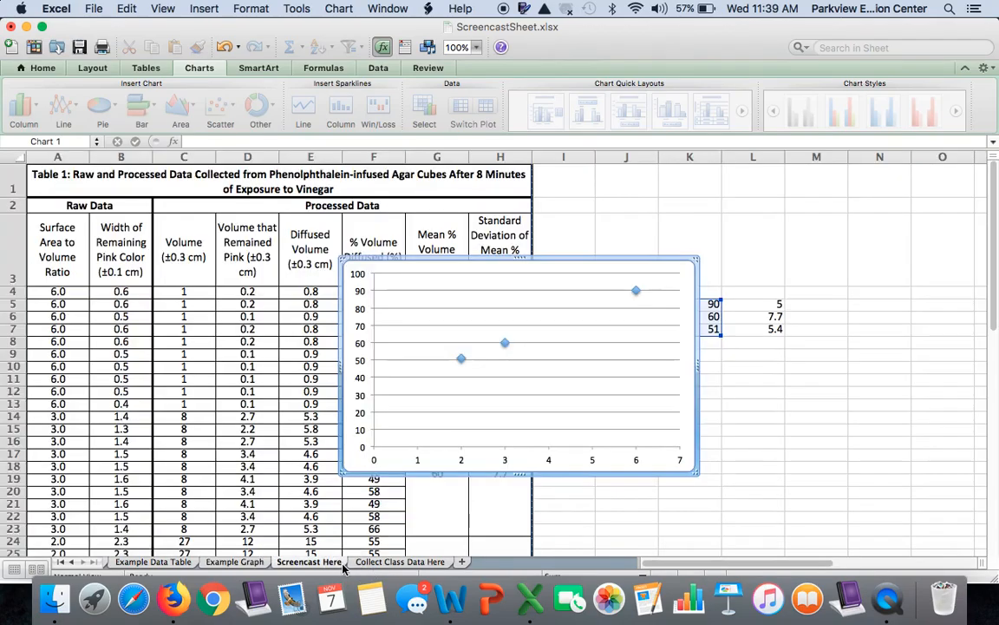